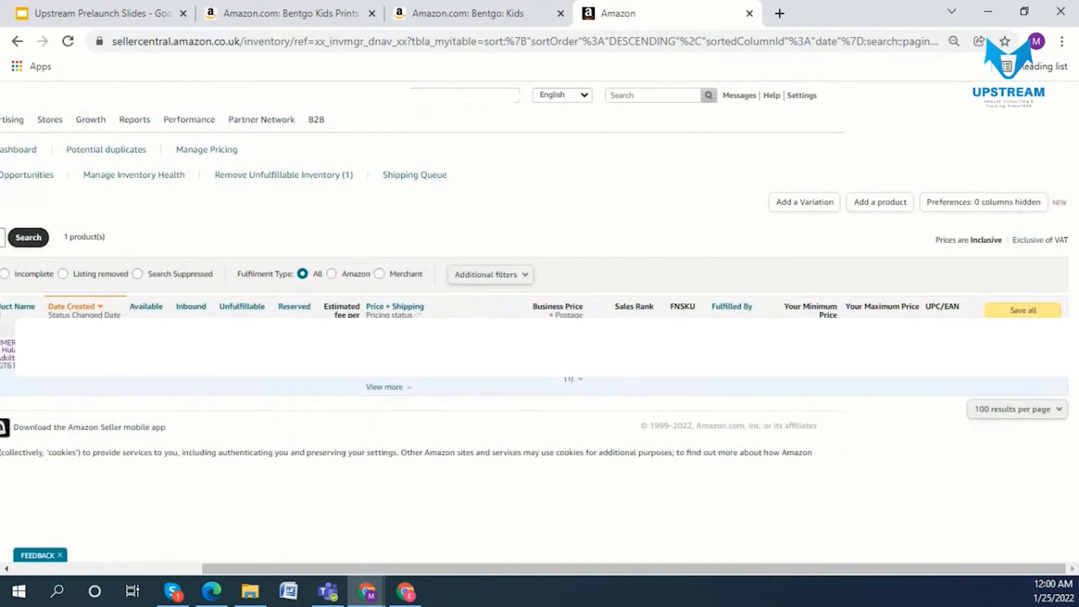
Step: Start a send/replenish inventory shipment for the listed product
left_click(1052, 332)
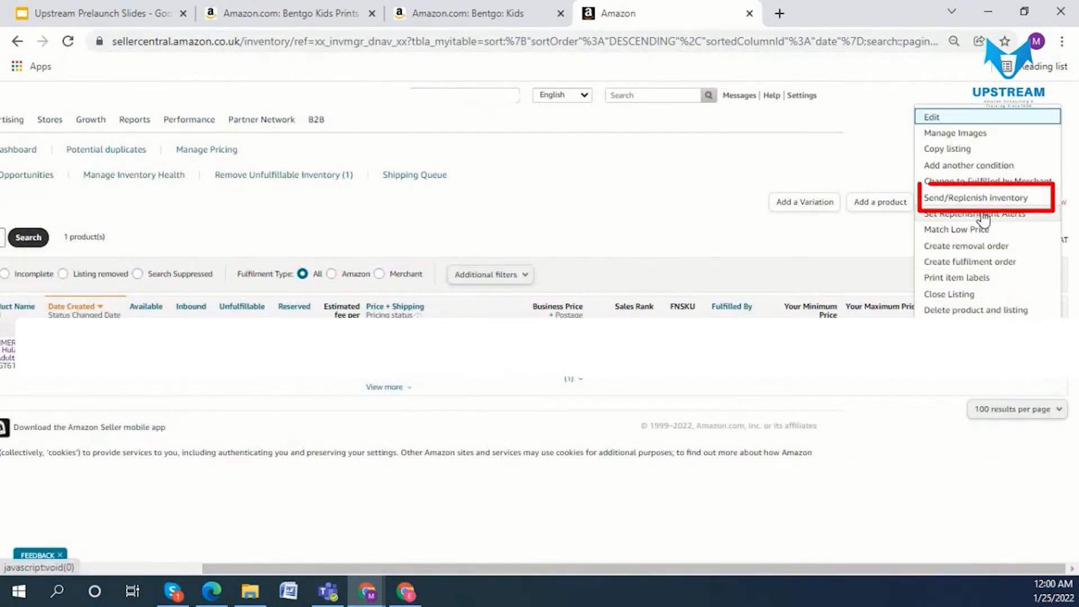
left_click(971, 201)
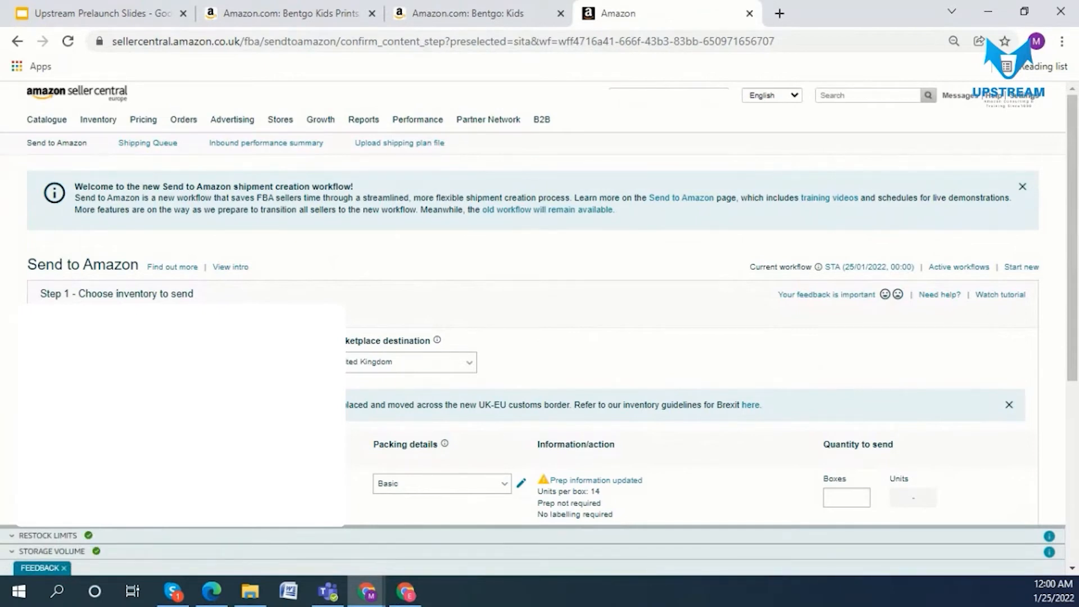
scroll(1073, 227, "down", 1)
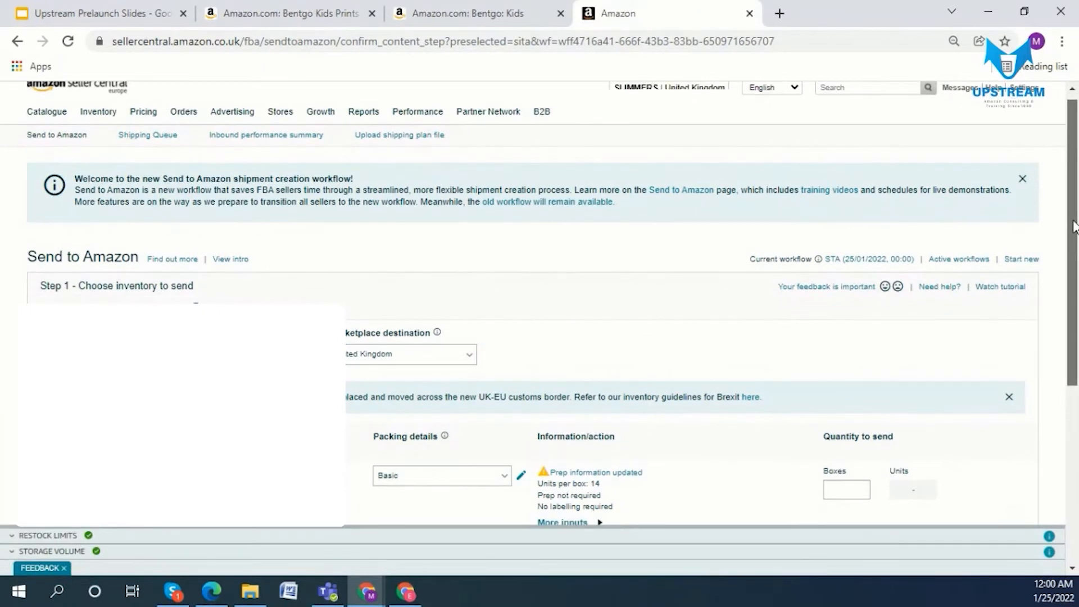
scroll(1074, 227, "down", 2)
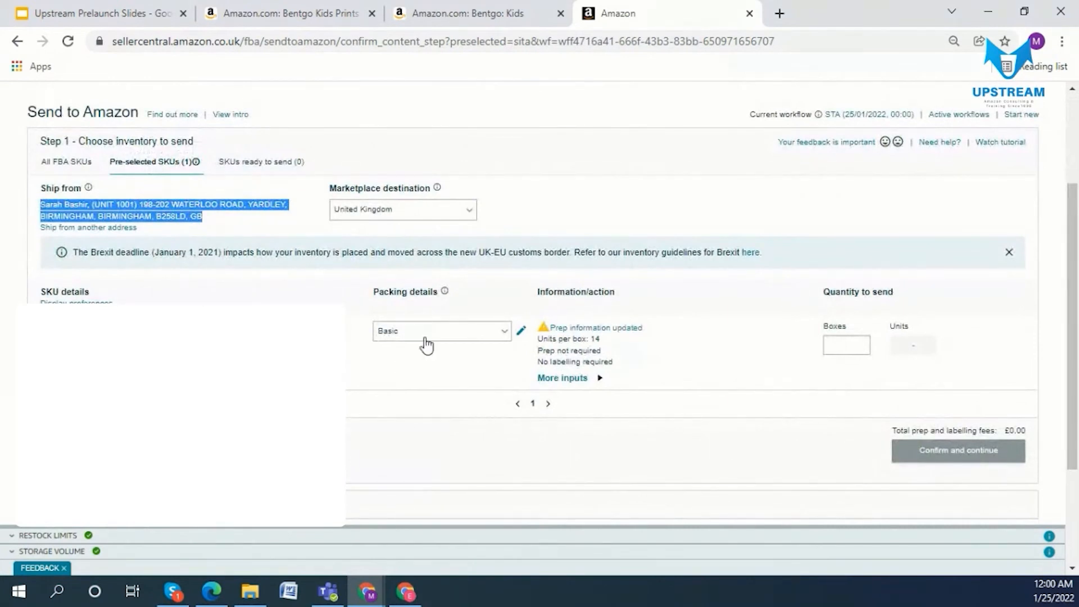
Step: Try the Small Box packing template for the SKU and return the packing details to Basic
left_click(501, 331)
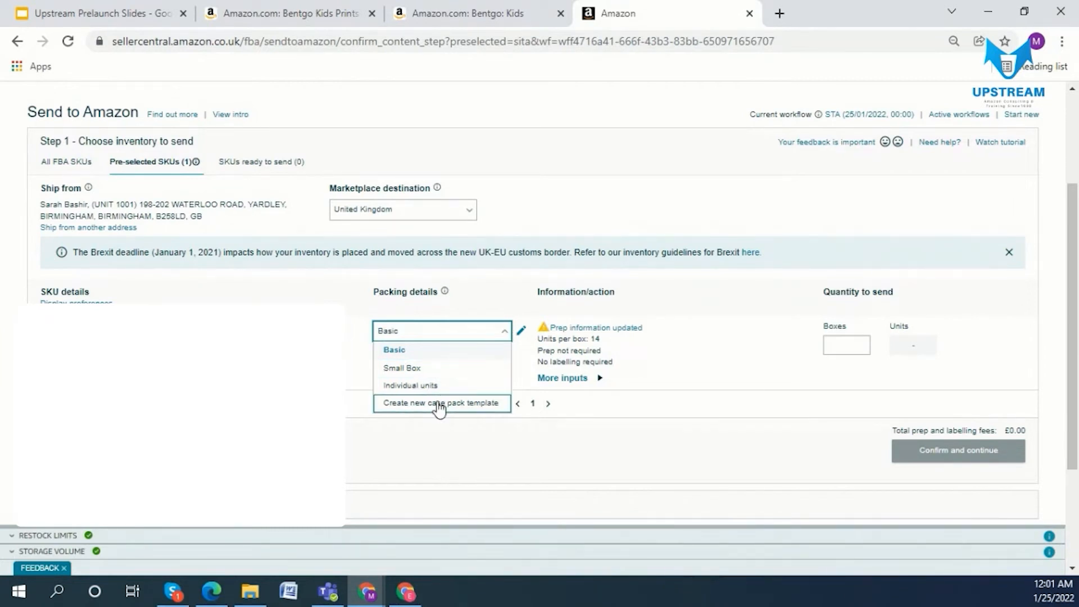
left_click(441, 354)
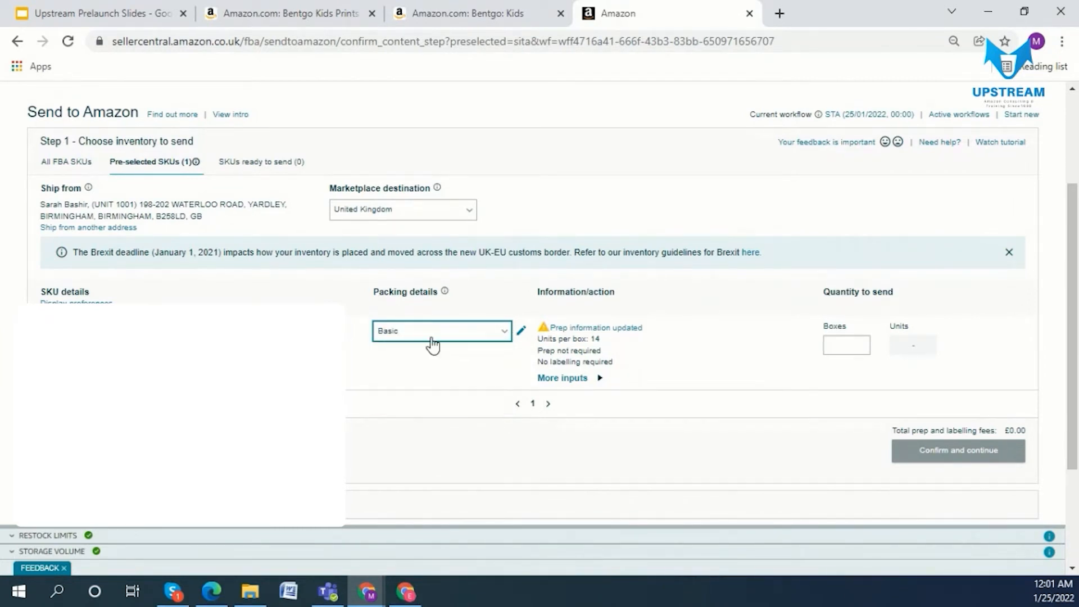
left_click(430, 337)
left_click(446, 367)
left_click_drag(538, 340, 564, 352)
left_click(498, 339)
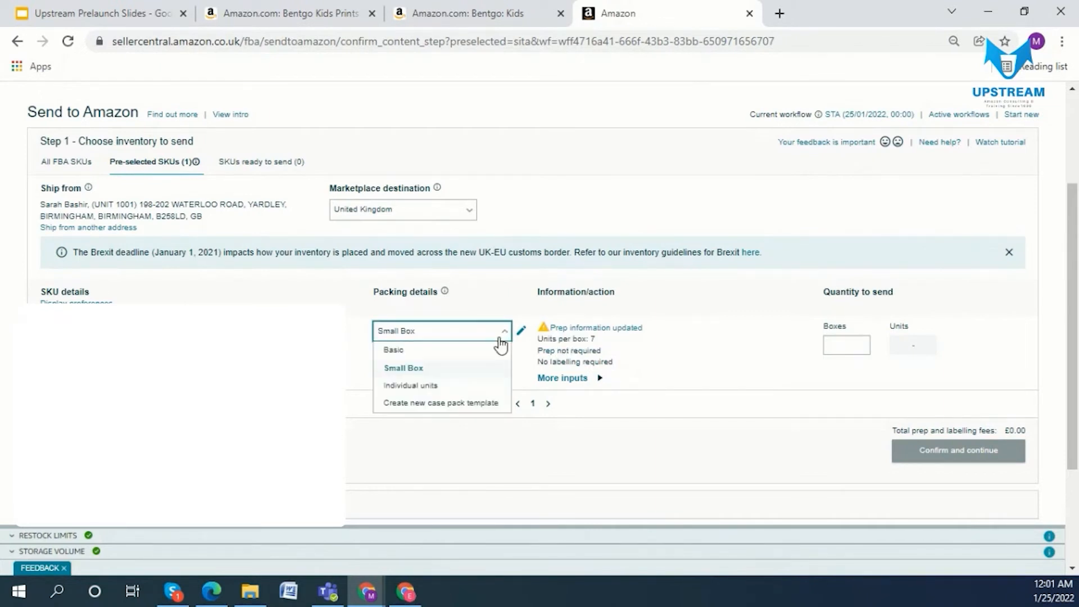
left_click(472, 351)
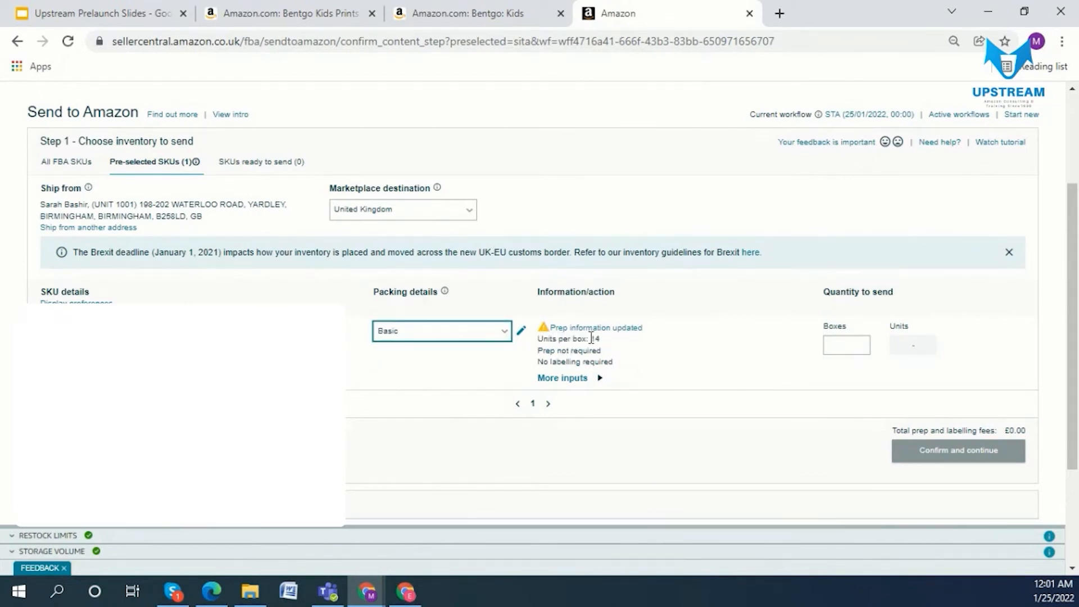
Step: Set the quantity to send to 1 box, mark the SKU ready to send and confirm the inventory
left_click(842, 342)
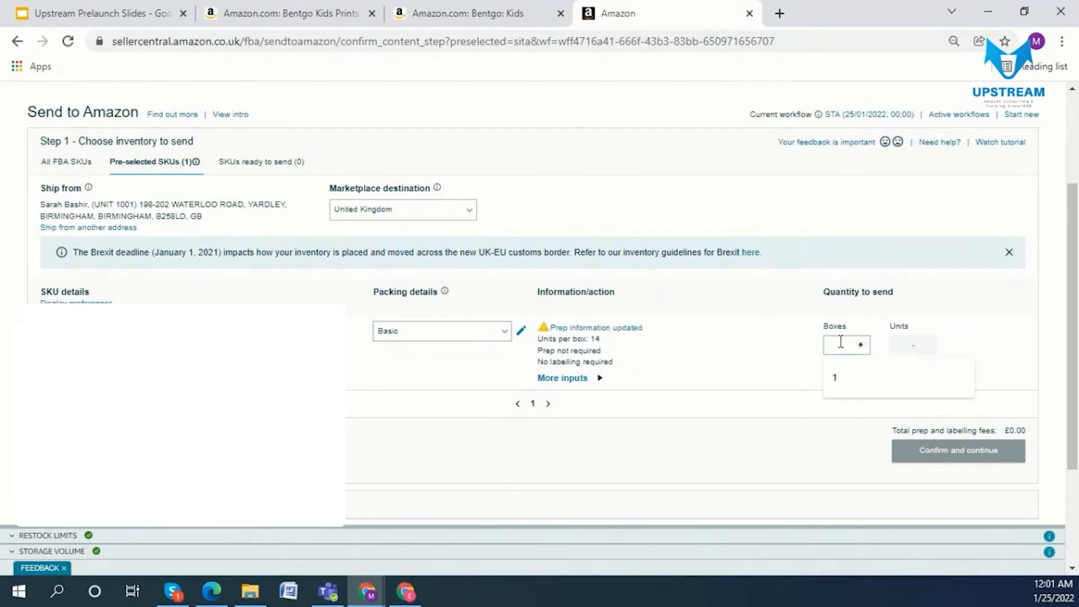
type("1")
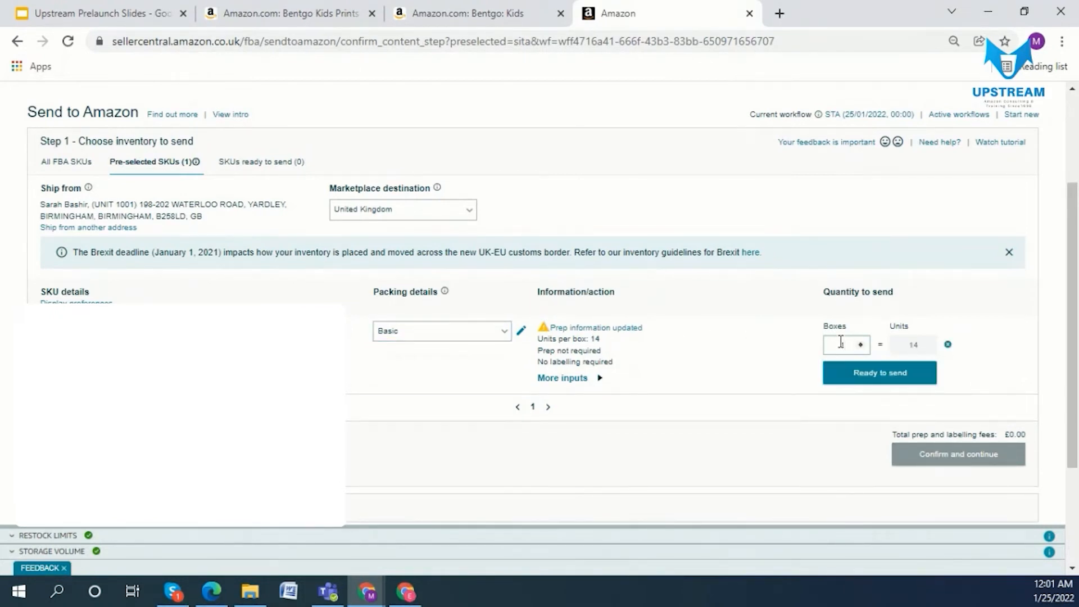
left_click(857, 377)
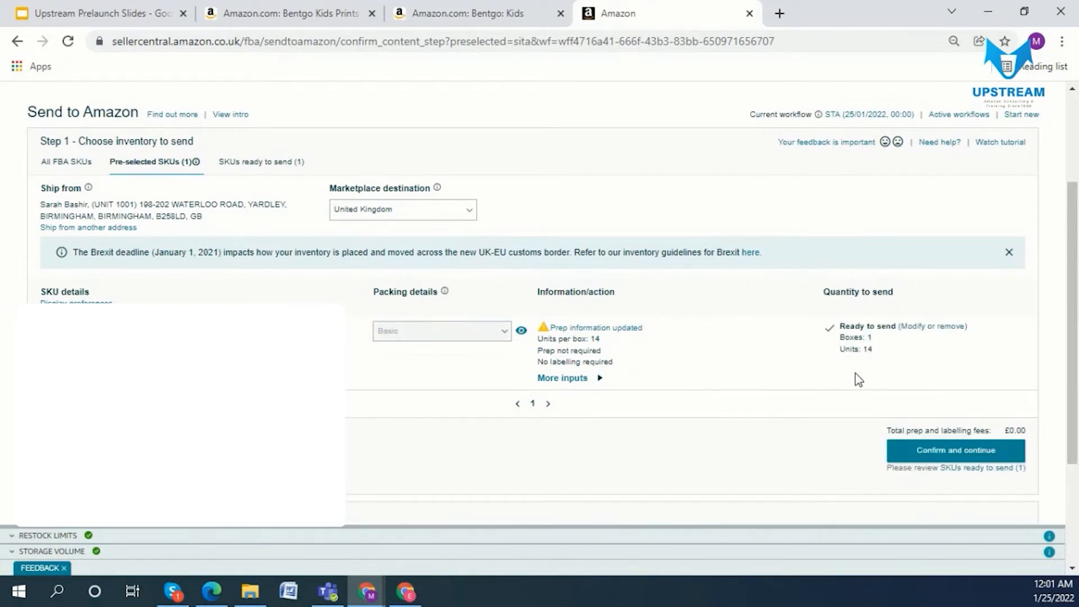
left_click(935, 451)
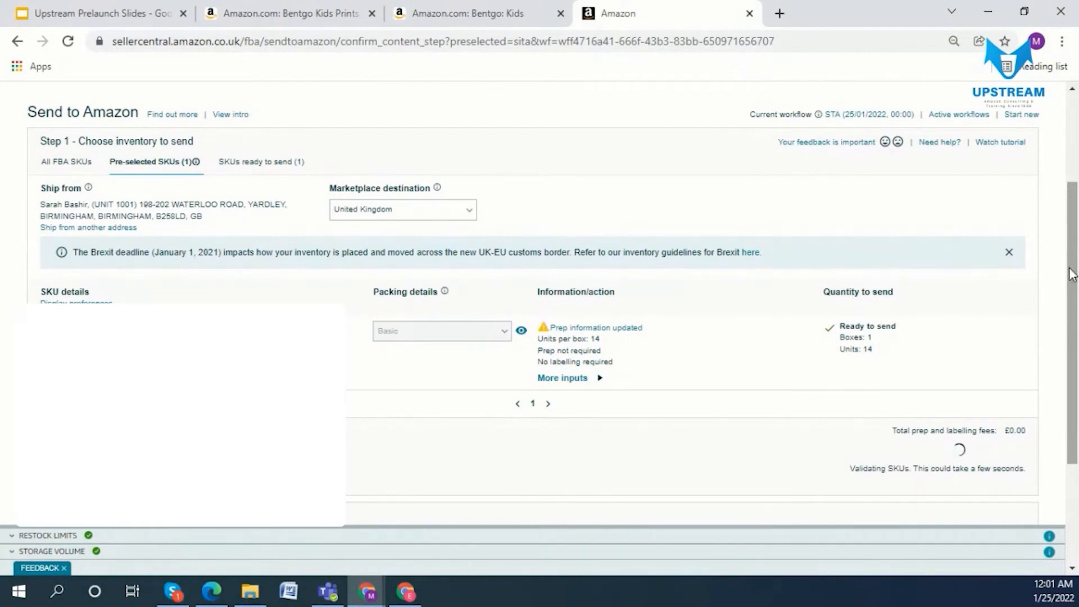
Step: Set the shipment's ship date to 26/01/2022
scroll(1072, 276, "down", 5)
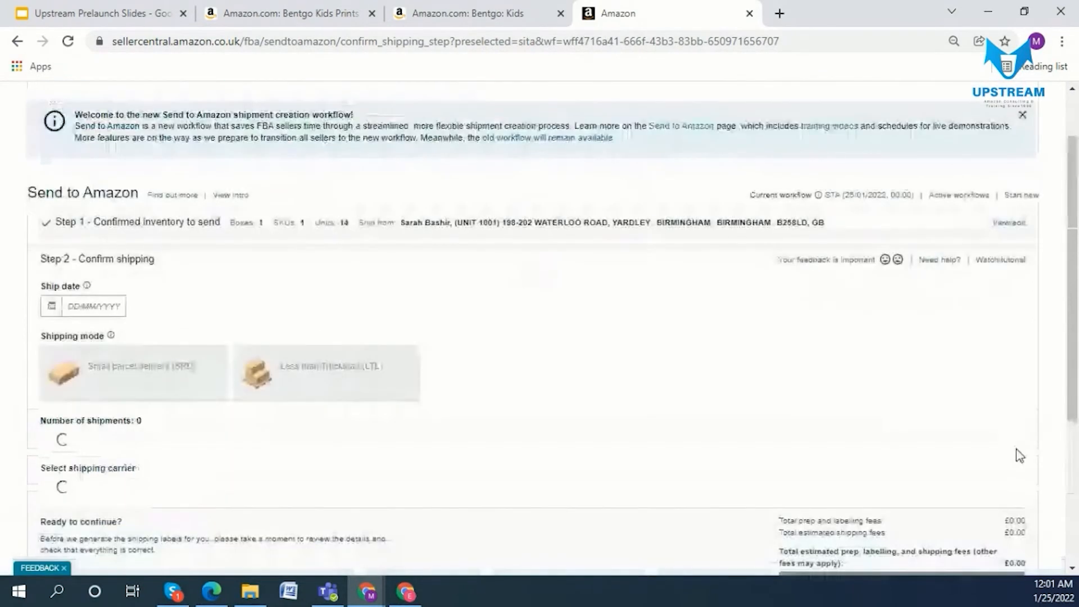
left_click_drag(1073, 236, 1071, 277)
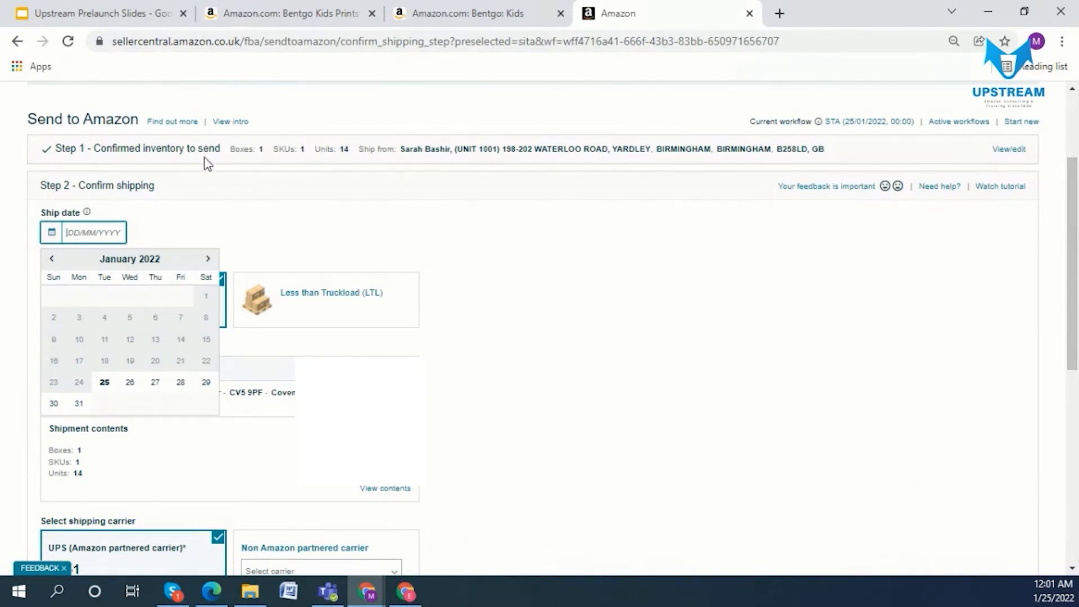
scroll(914, 260, "down", 1)
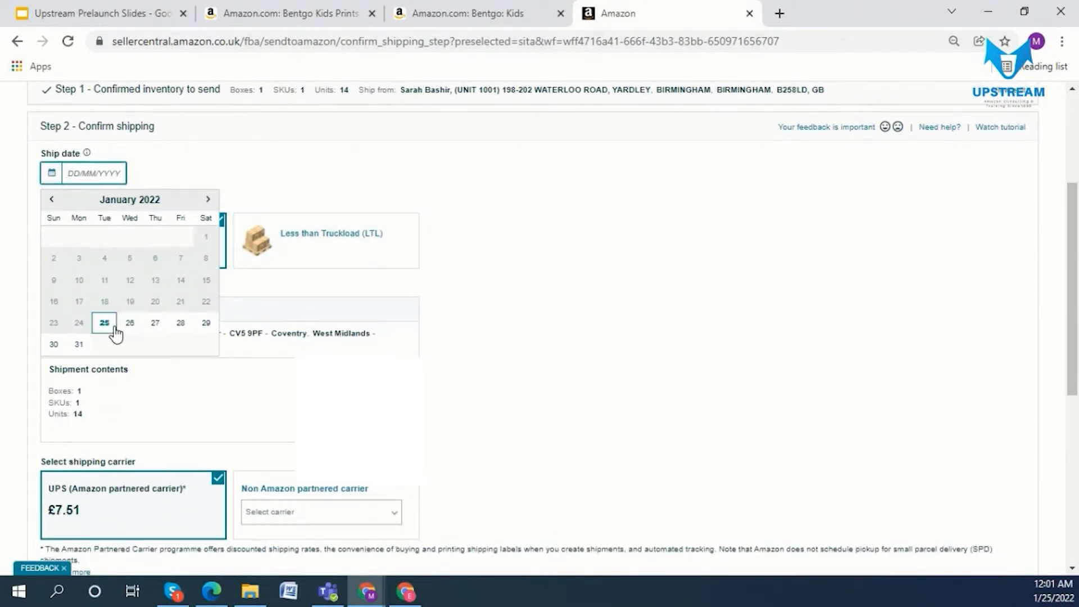
left_click(132, 330)
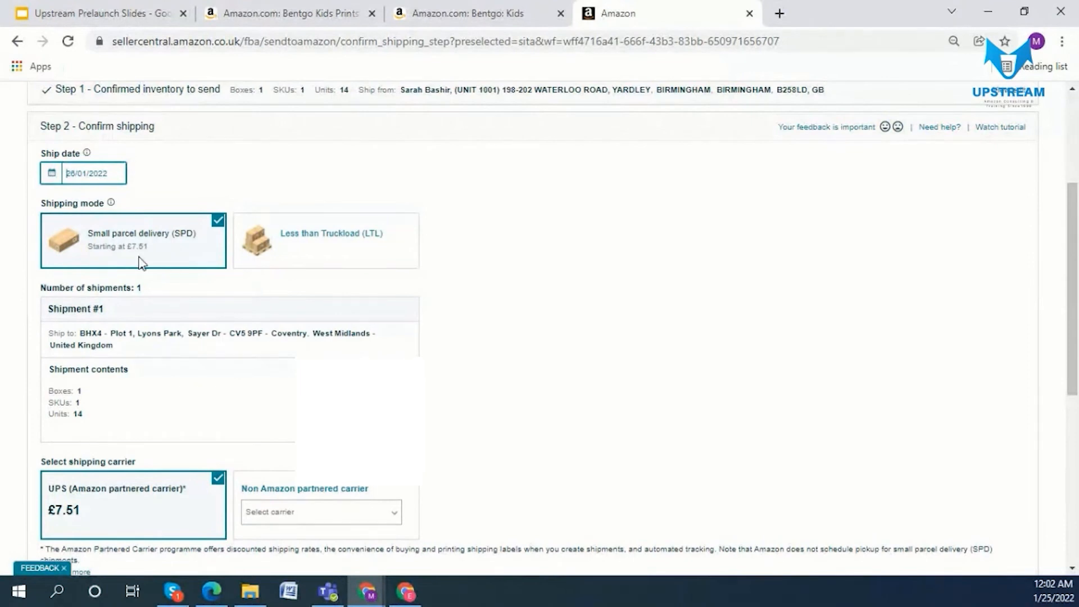
Step: Try DHL UK as the non Amazon partnered carrier and switch back to UPS (Amazon partnered carrier)
left_click_drag(1076, 226, 1077, 302)
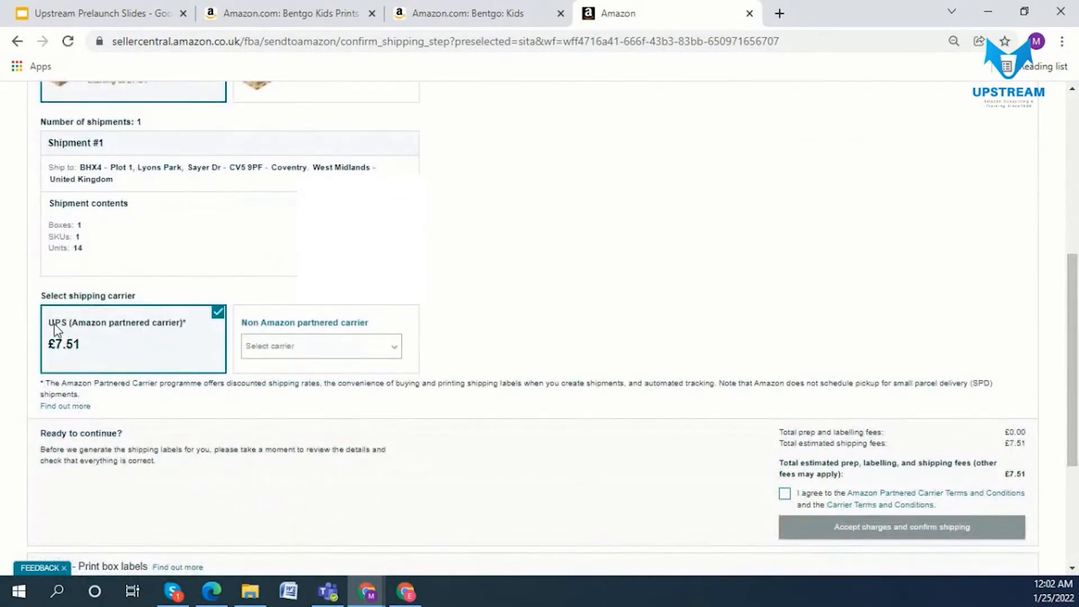
left_click(334, 349)
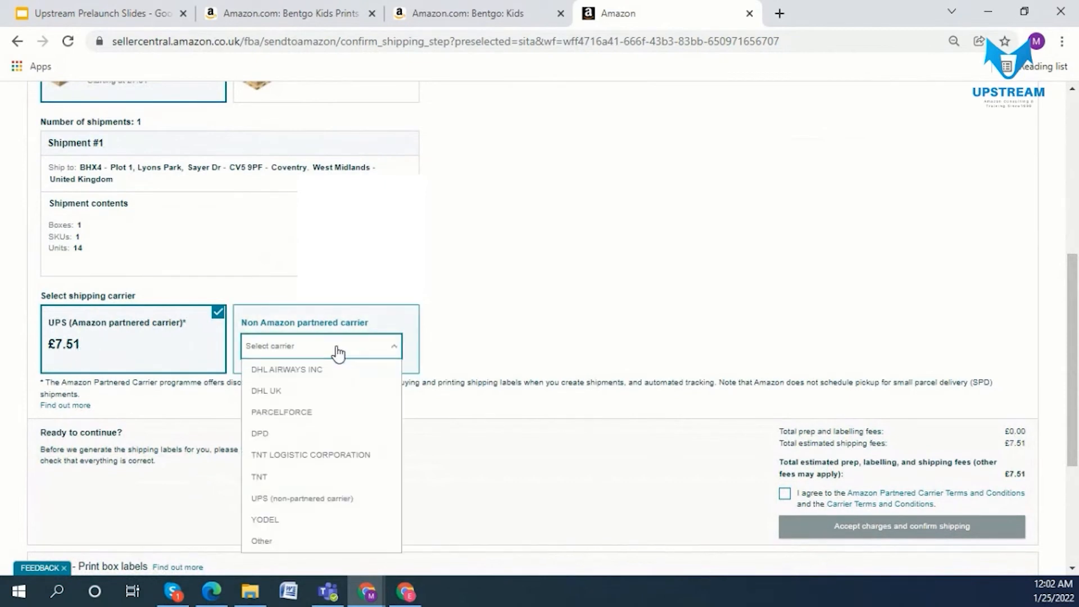
left_click(337, 394)
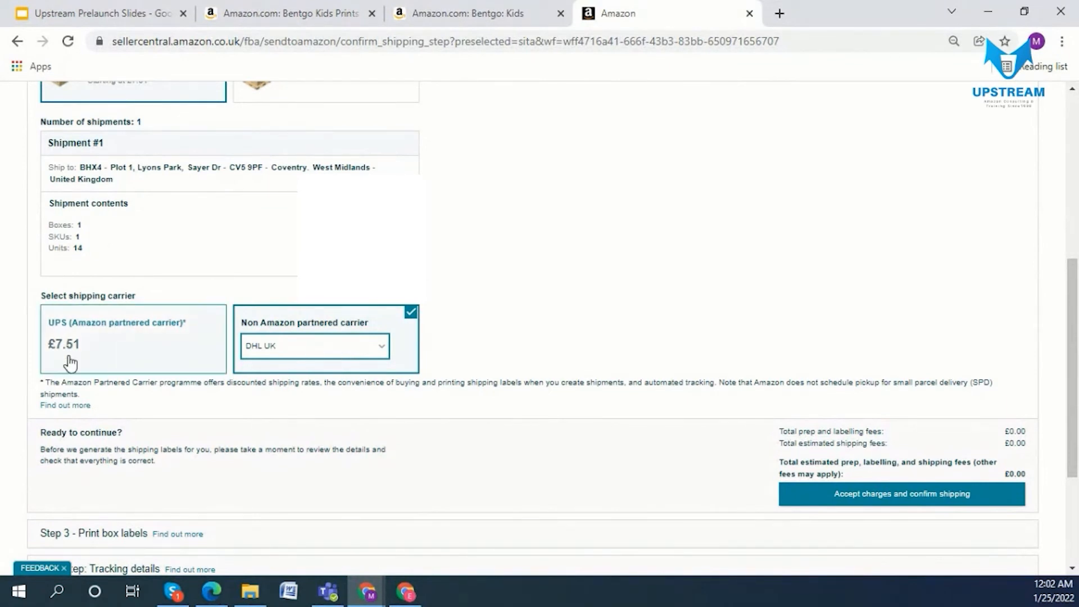
left_click(102, 349)
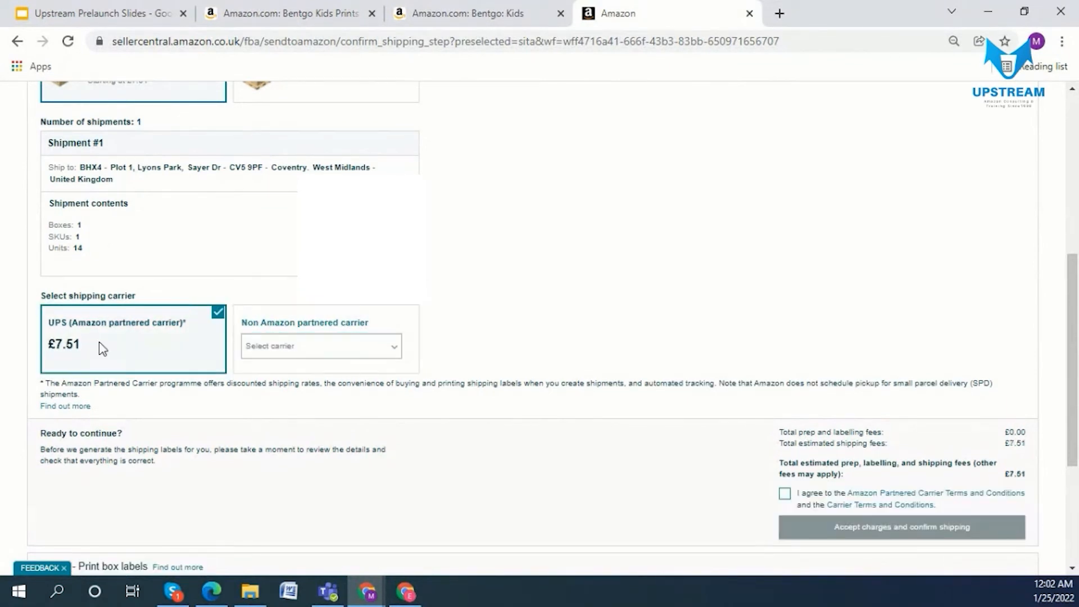
Step: Agree to the Amazon Partnered Carrier and Carrier Terms and Conditions and review the shipping fees and shipment details
left_click(784, 494)
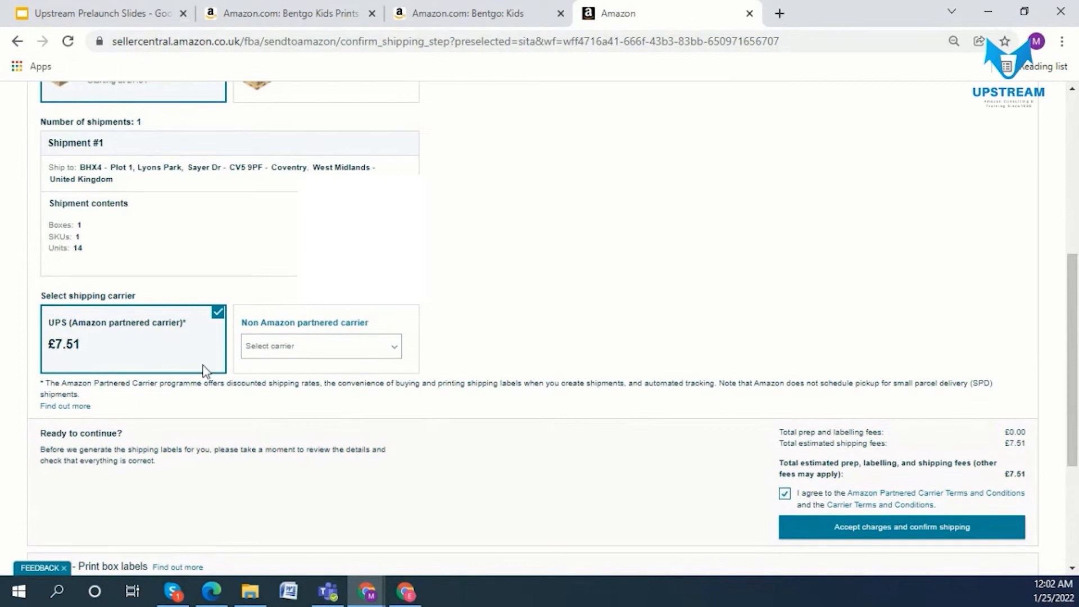
scroll(1073, 250, "down", 2)
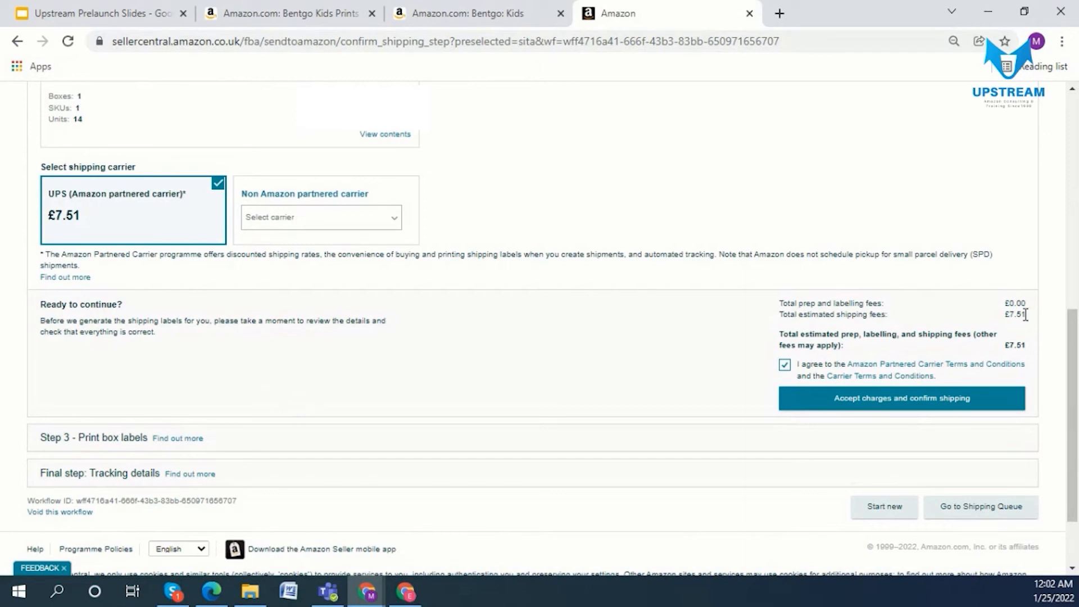
left_click_drag(1075, 344, 1077, 369)
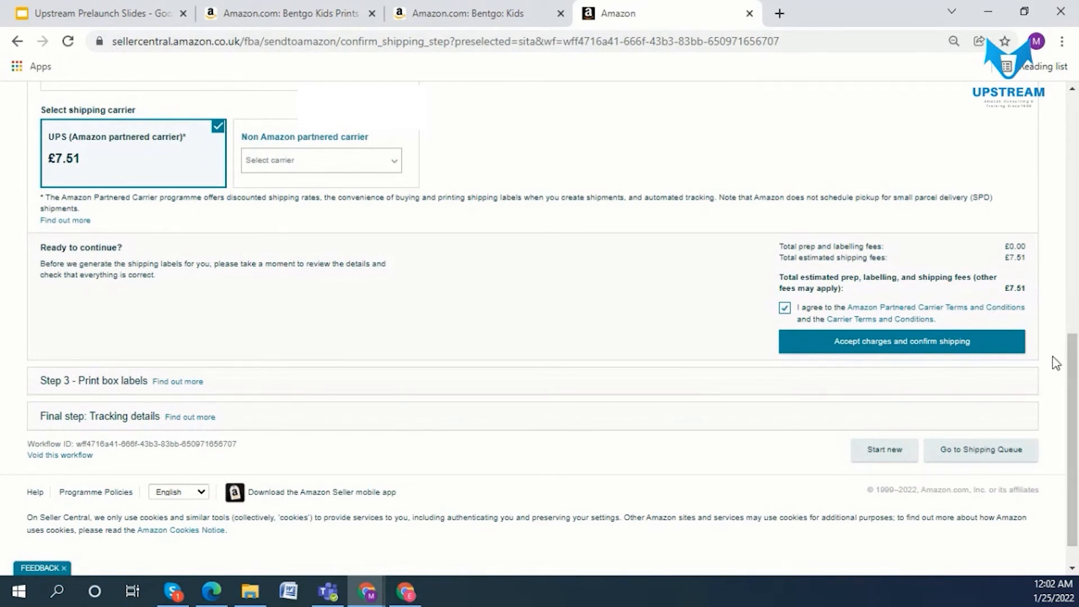
left_click_drag(1073, 365, 1011, 107)
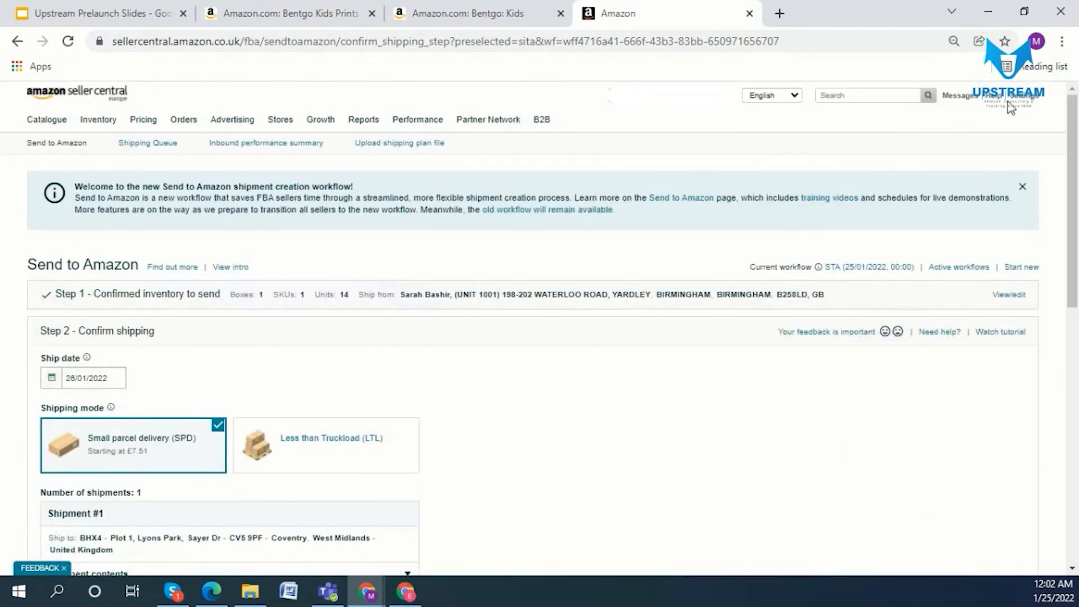
Step: Leave the shipment workflow through the Seller Central home page and open Manage Inventory
left_click(71, 104)
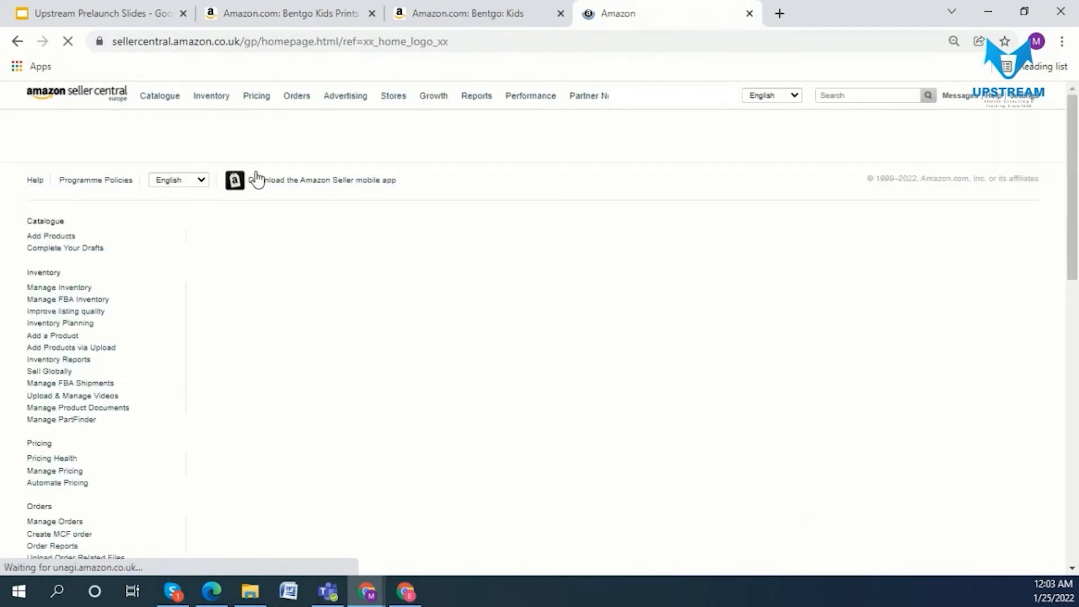
mouse_move(107, 126)
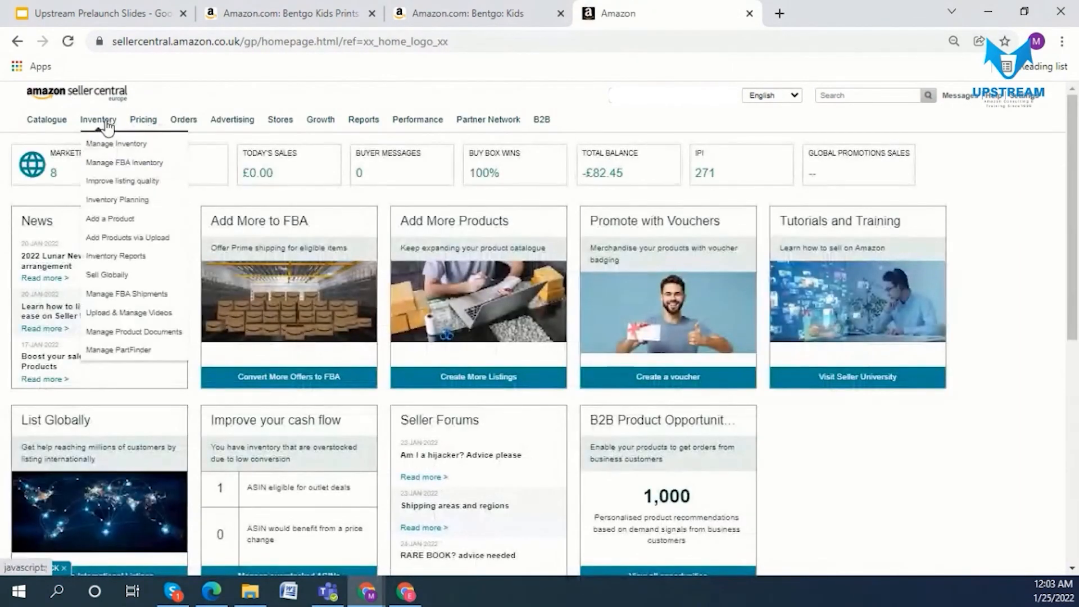
left_click(116, 146)
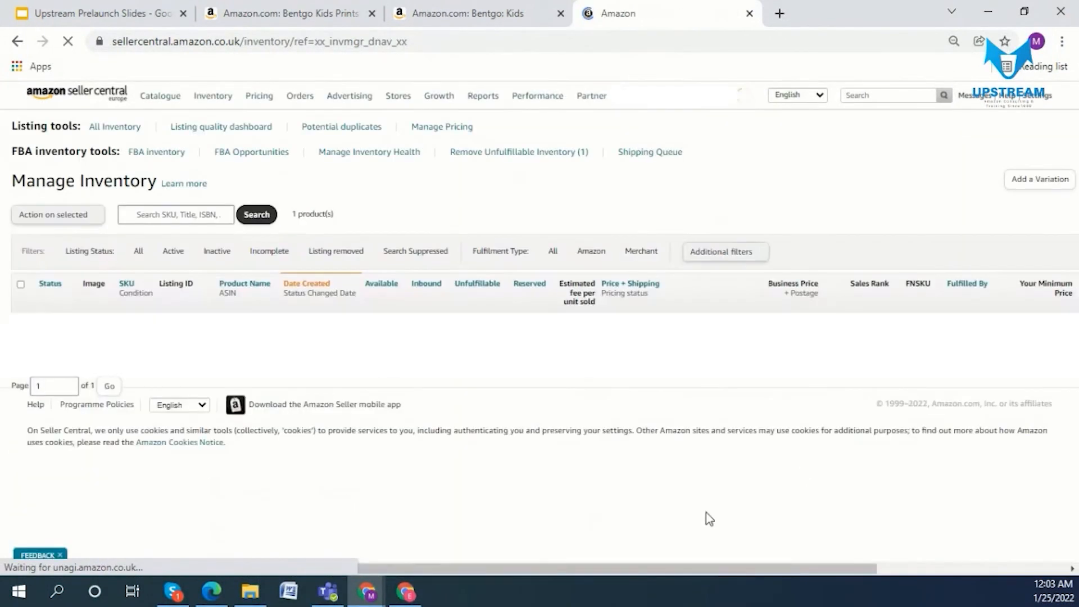
Step: Open item label printing for the listed product and set the number of labels to print to 5
left_click_drag(381, 566, 851, 558)
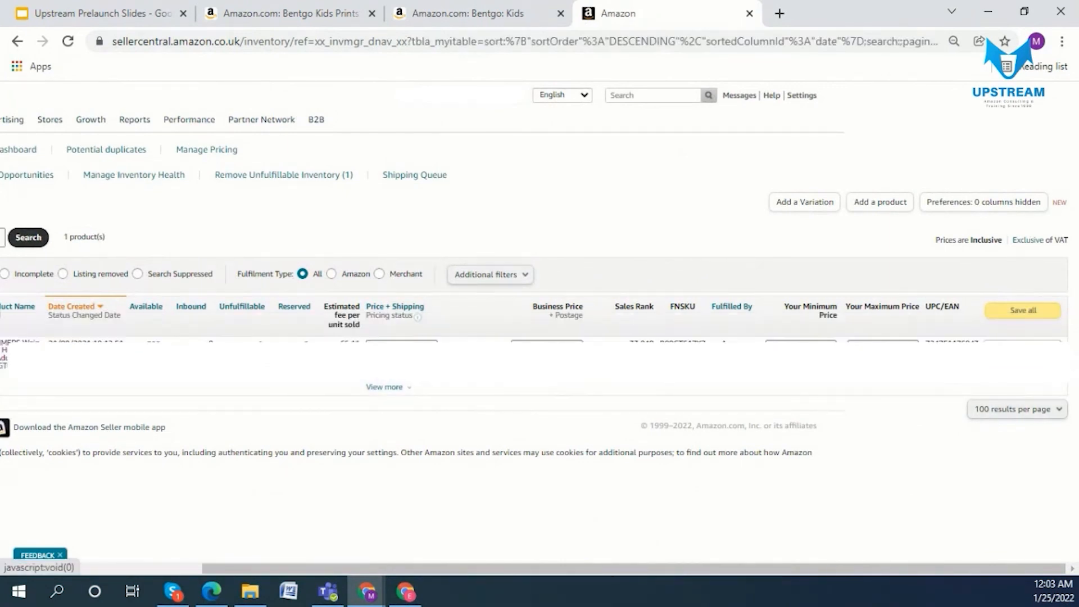
left_click(1016, 347)
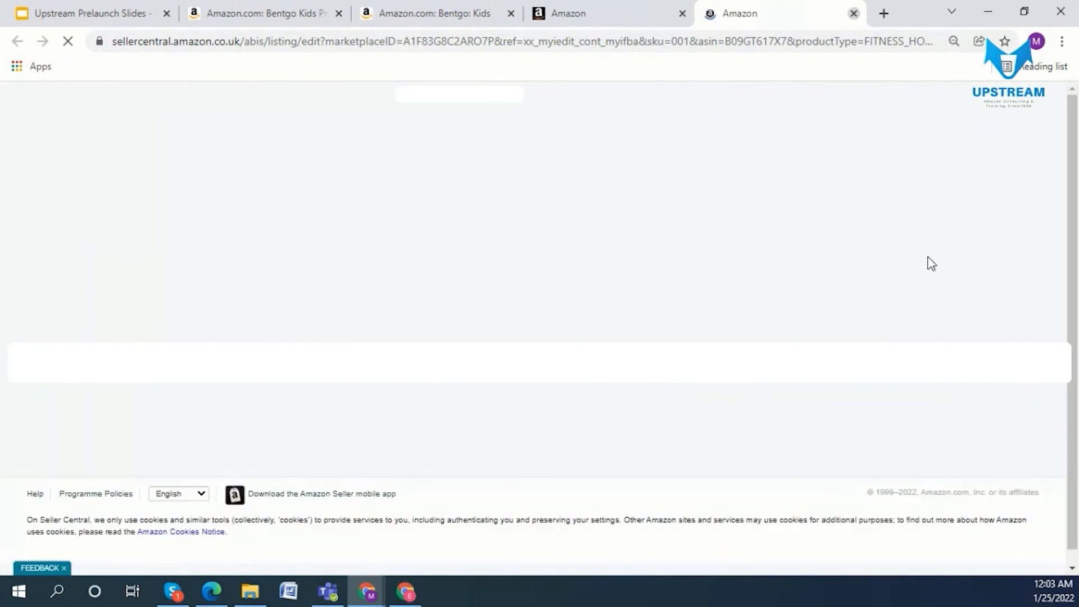
key("ctrl+w")
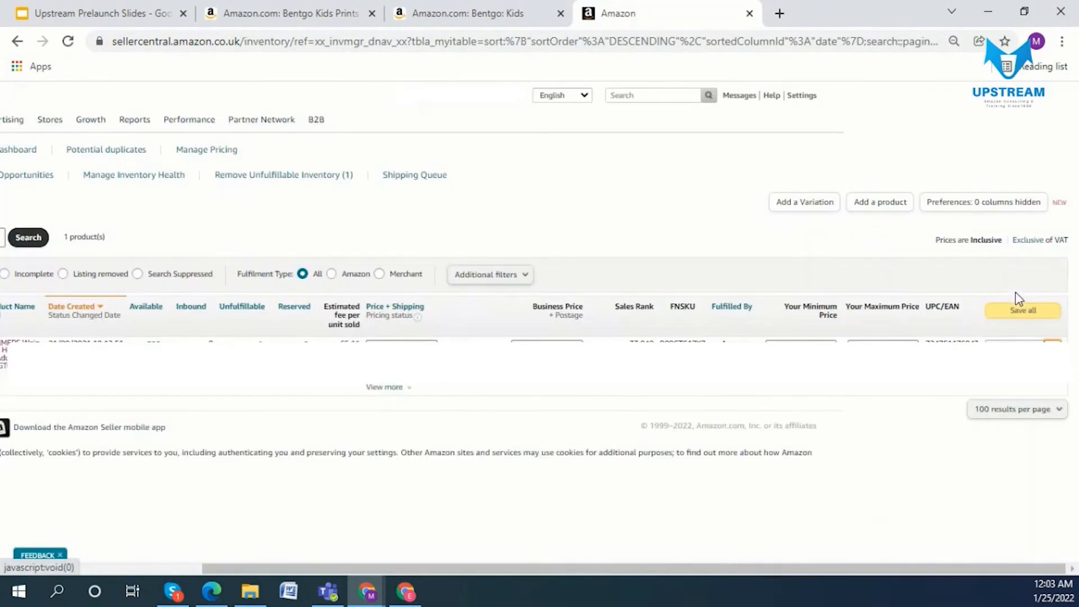
left_click(1052, 343)
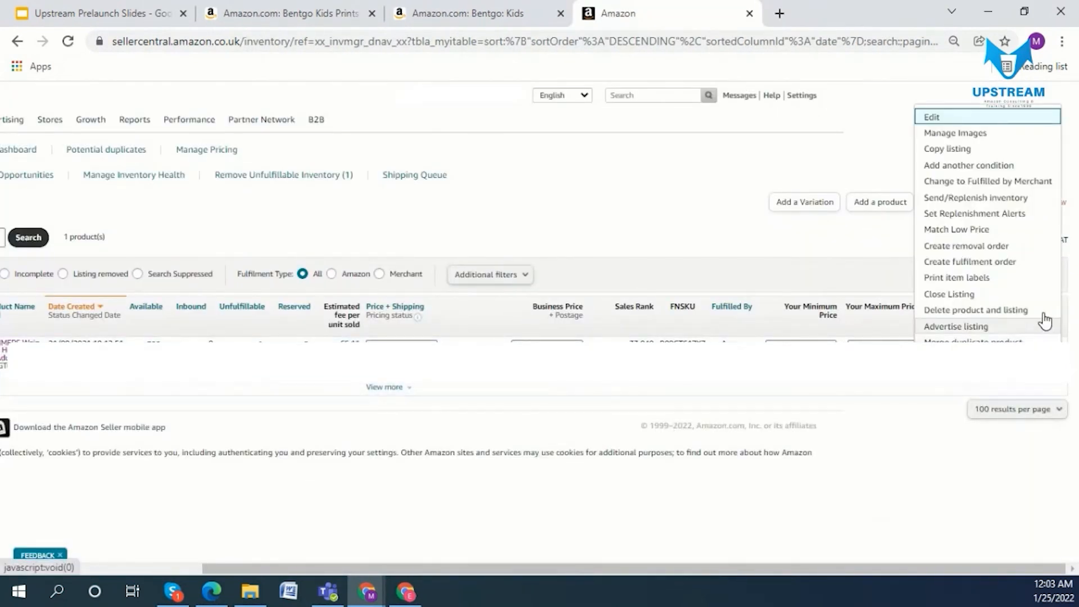
left_click(1013, 281)
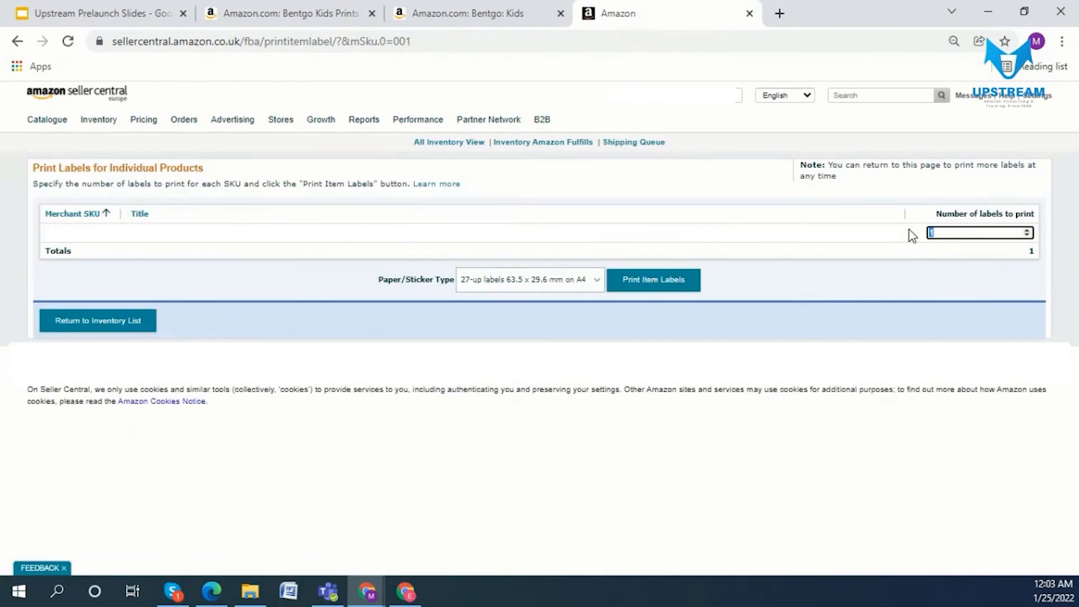
type("5")
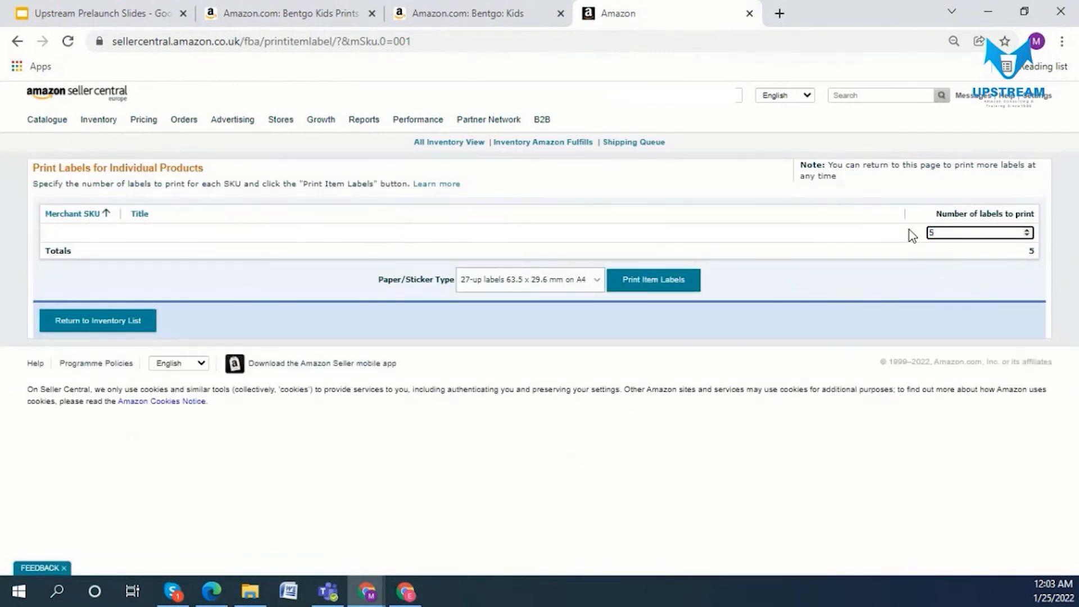